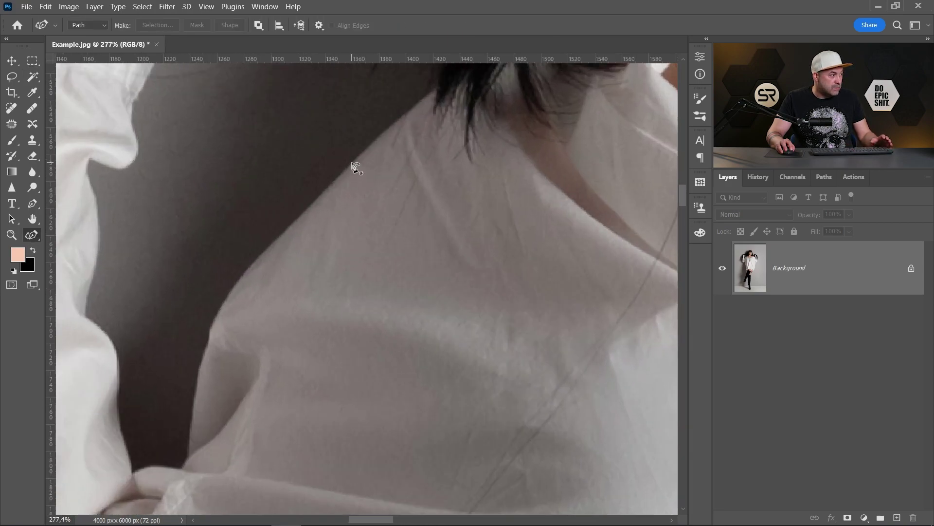
Step: Trace the path from the shoulder along the sleeve and side down to the shirt's hem
click(352, 162)
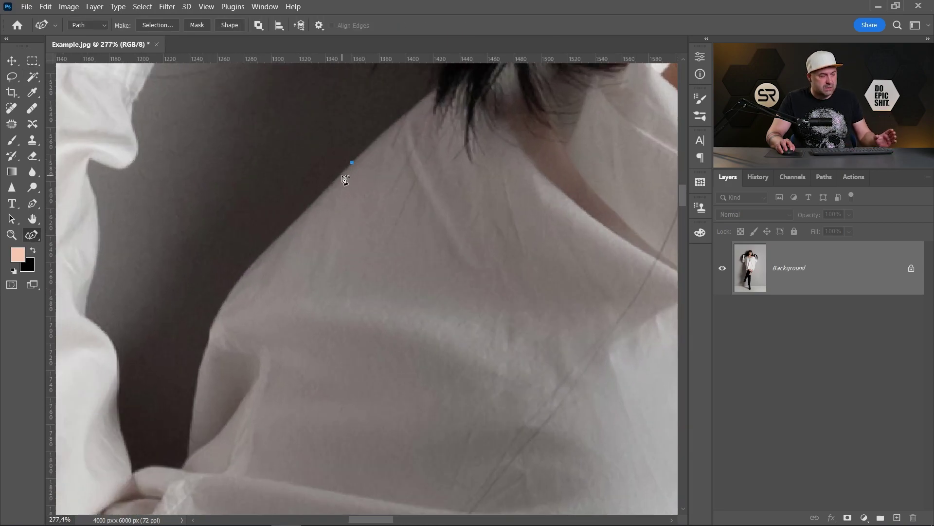
scroll(330, 195, up, 3)
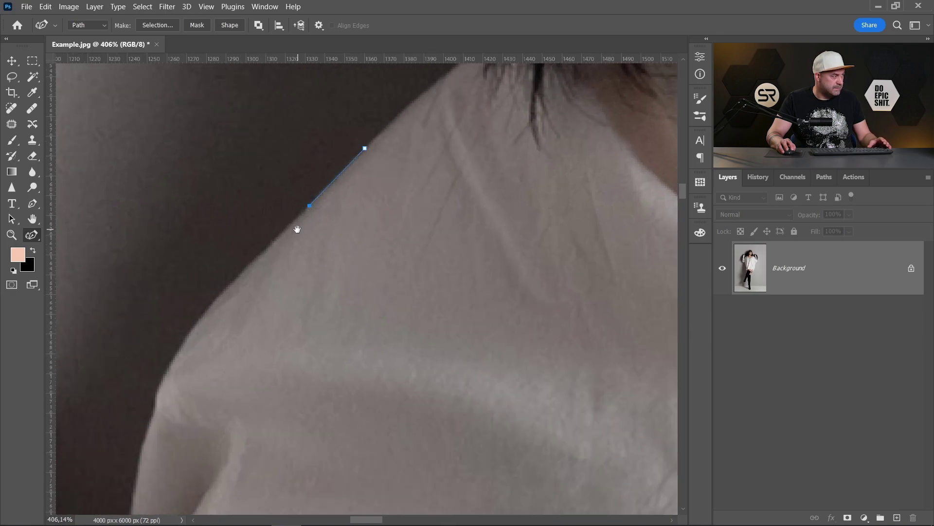
drag(297, 228, 436, 146)
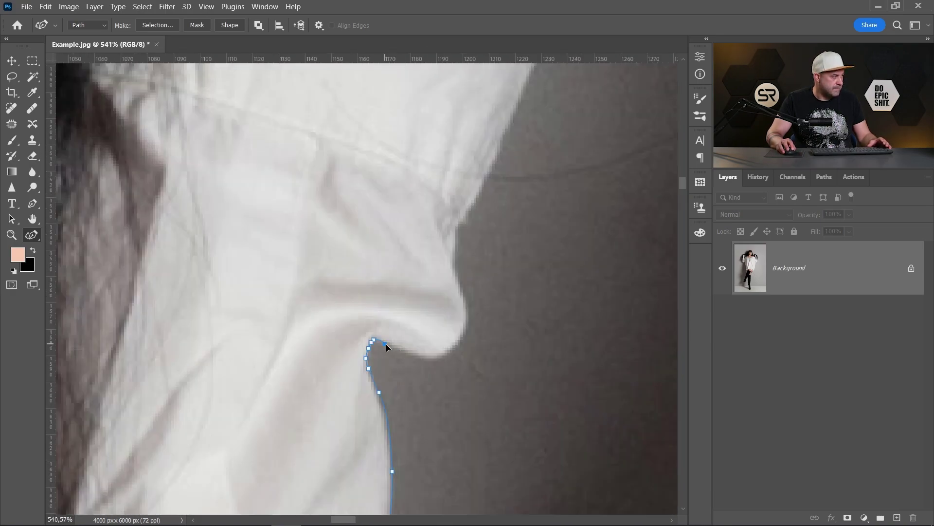
click(613, 246)
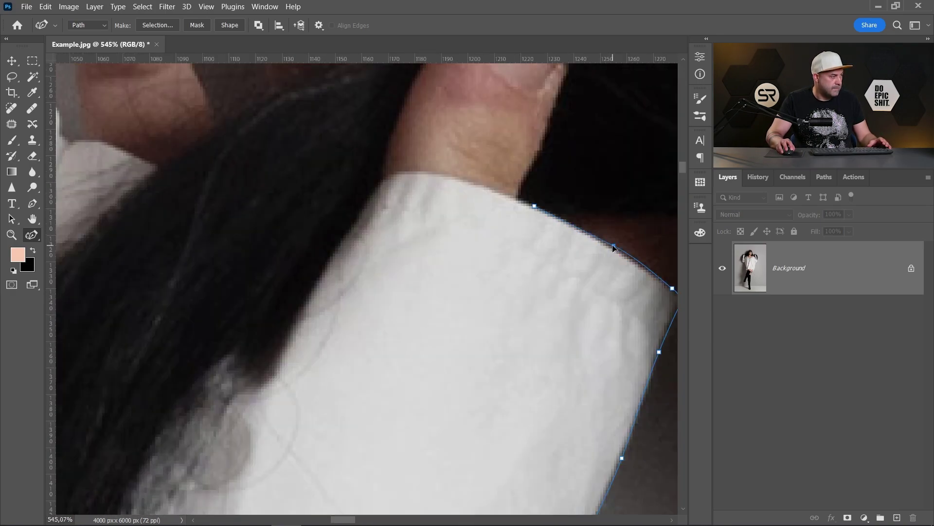
scroll(614, 247, down, 2)
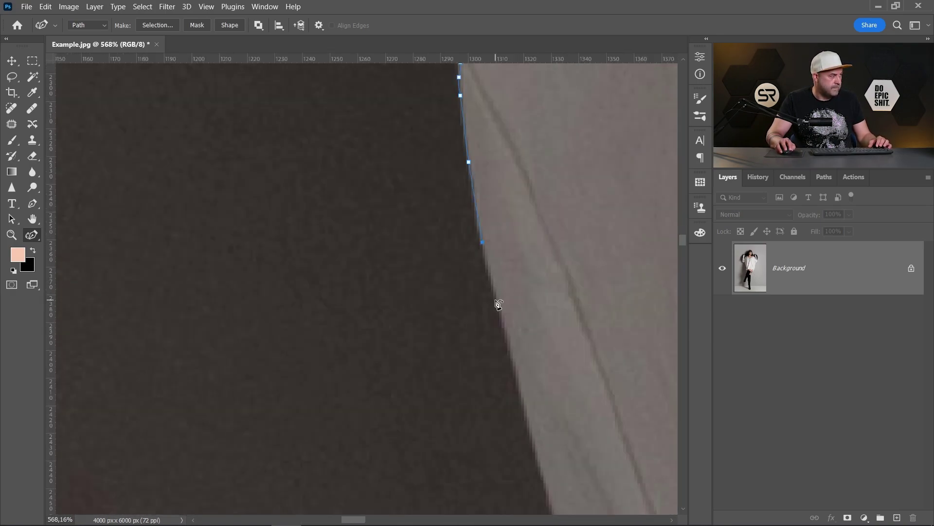
click(329, 259)
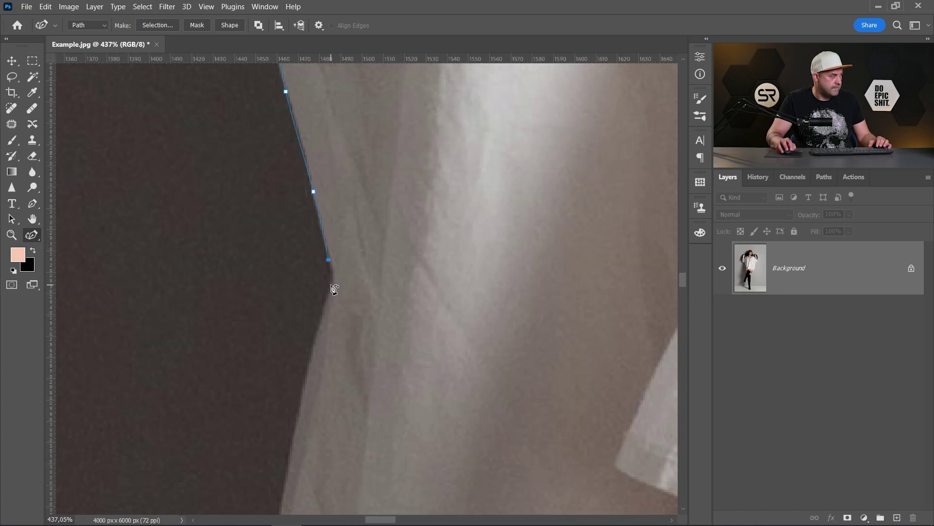
scroll(334, 289, down, 3)
scroll(367, 299, up, 3)
click(365, 313)
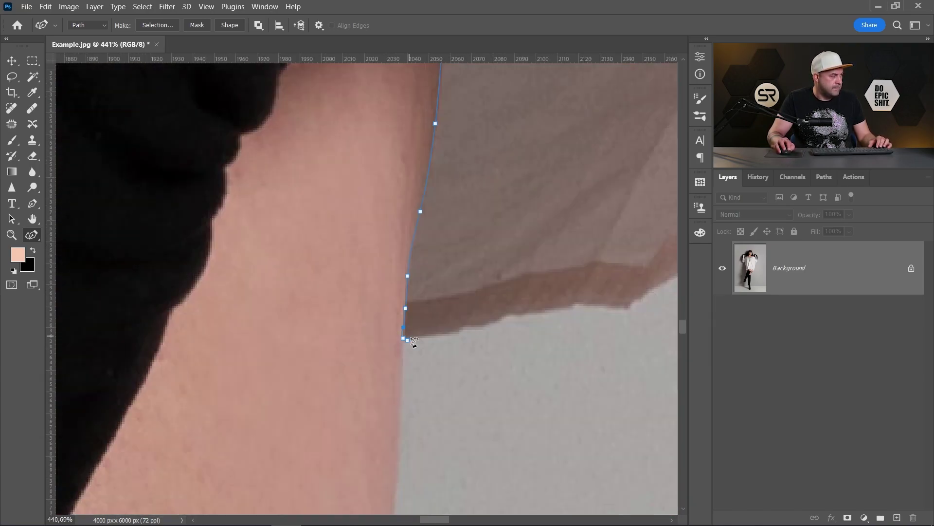
Step: Continue the path up past the hair, along the collar and neckline, and close it
click(446, 241)
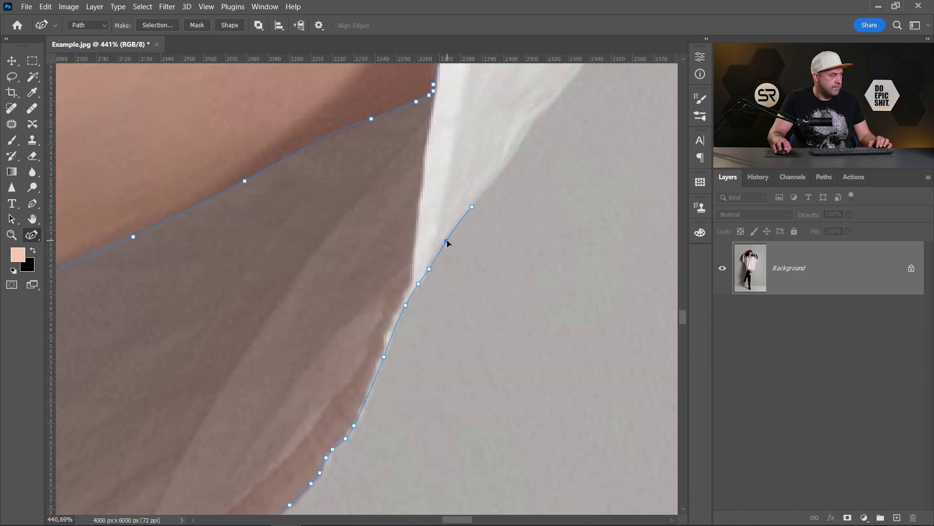
click(501, 197)
click(530, 283)
scroll(491, 271, down, 1)
click(481, 303)
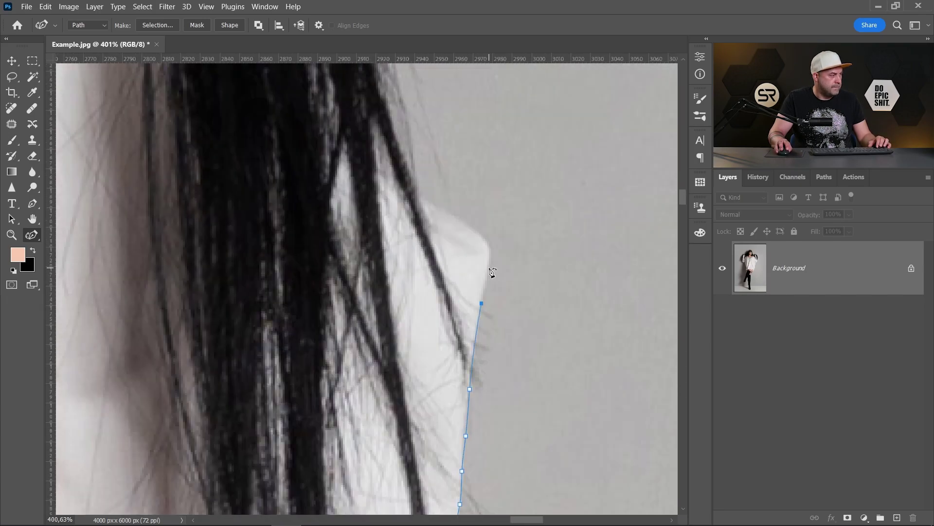
scroll(491, 271, up, 1)
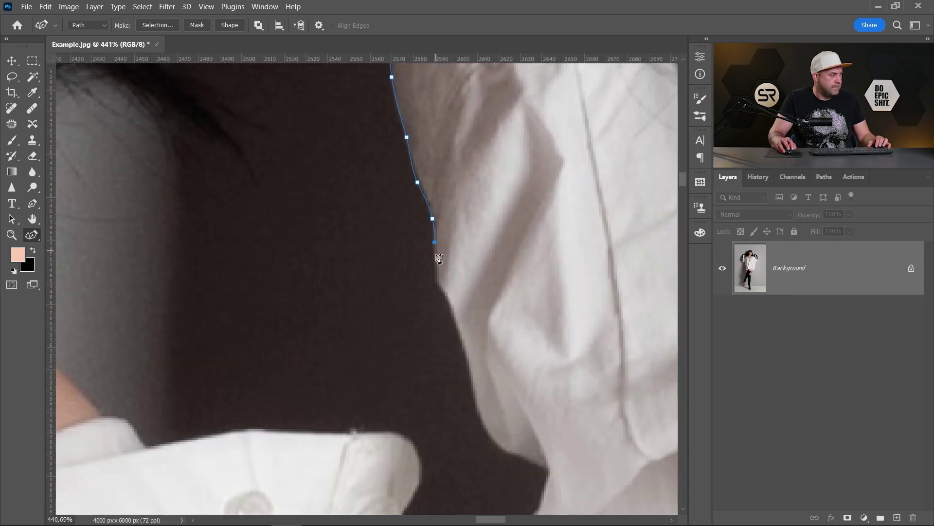
click(383, 171)
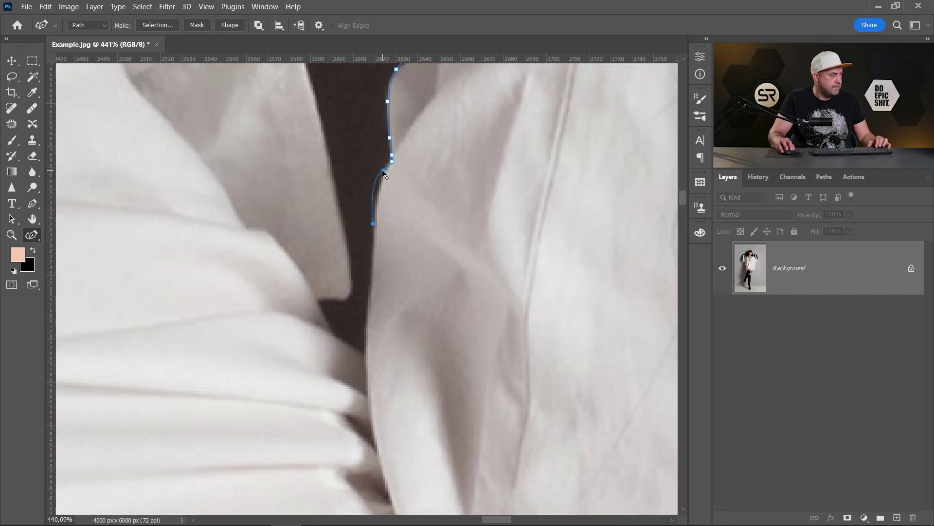
click(373, 275)
click(460, 358)
scroll(340, 244, up, 1)
click(256, 156)
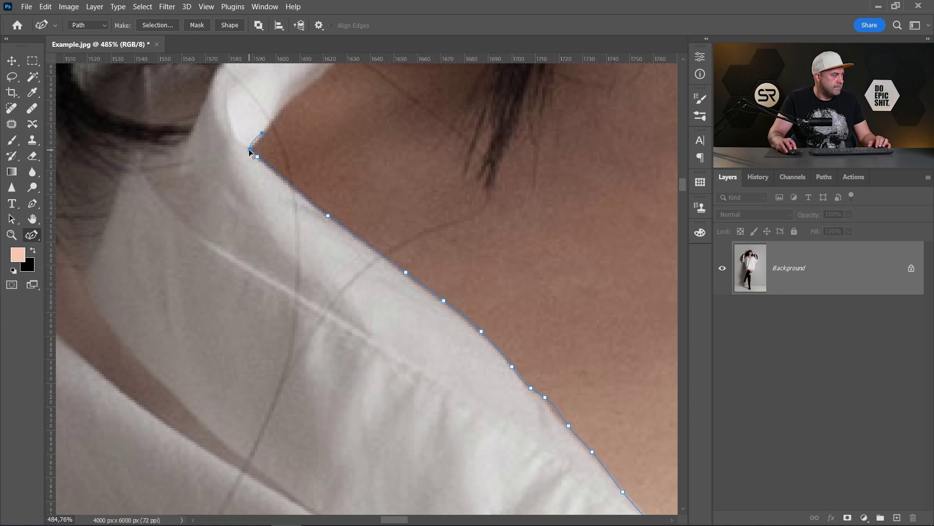
click(251, 152)
scroll(404, 263, down, 15)
Step: Convert the traced path into a selection with a 1 px feather
right_click(401, 261)
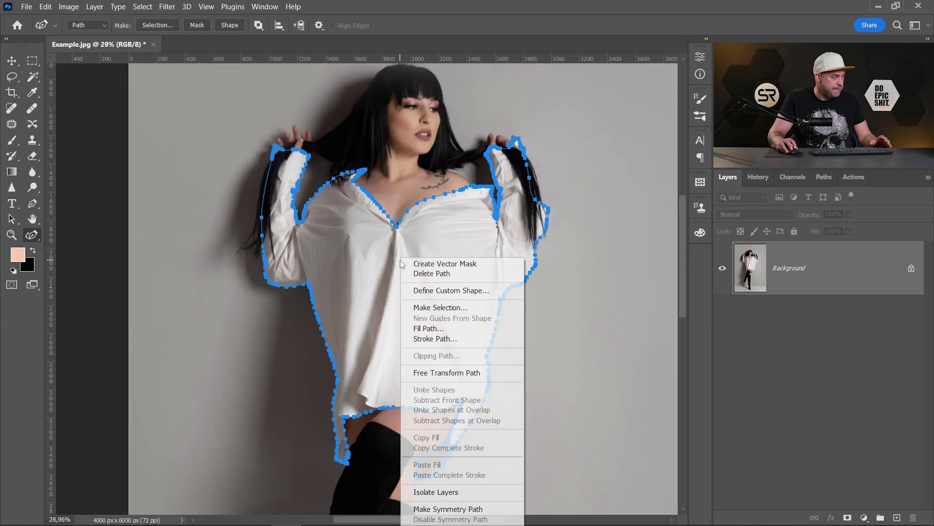
click(441, 304)
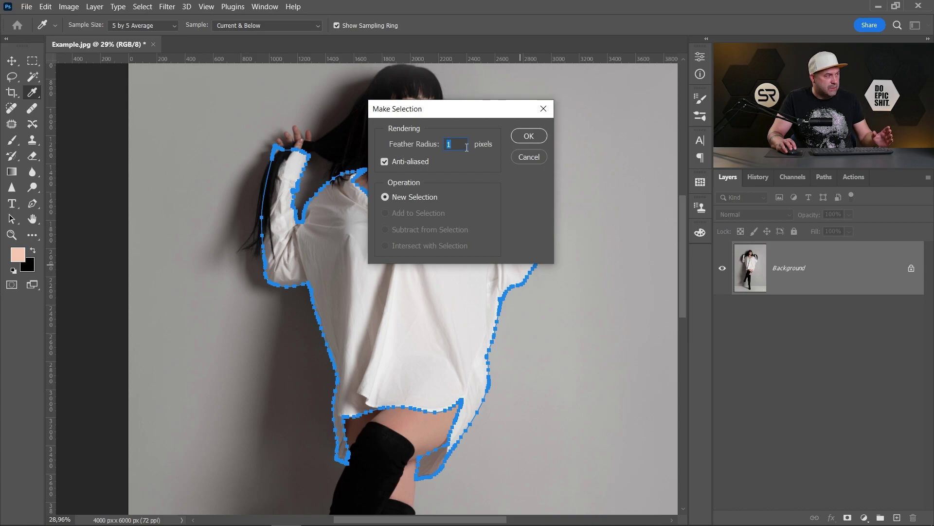
click(527, 136)
Step: Save the shirt selection as a channel named 'White Shirt'
scroll(420, 254, up, 1)
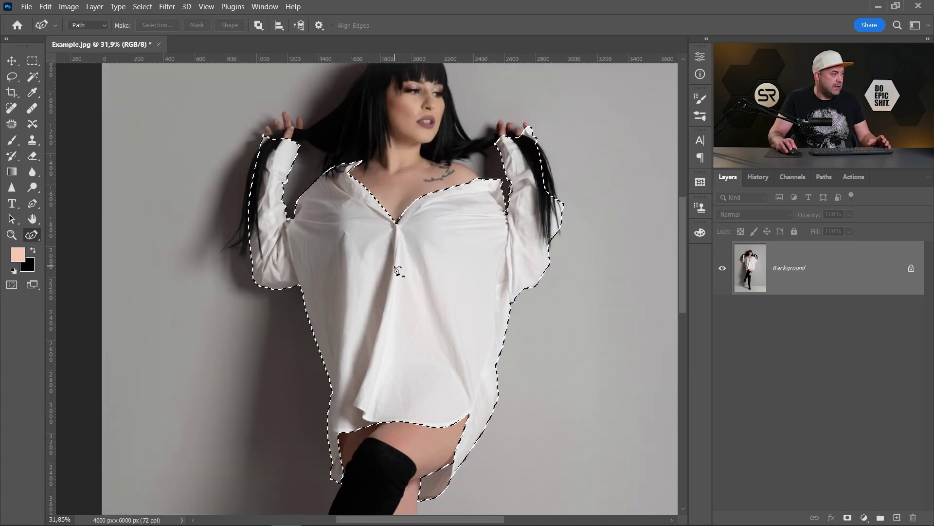
click(142, 6)
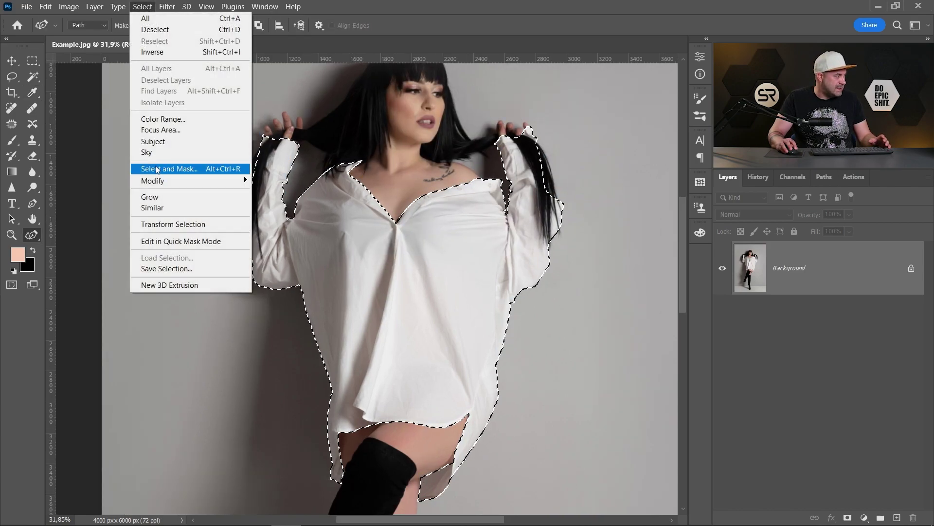
click(167, 269)
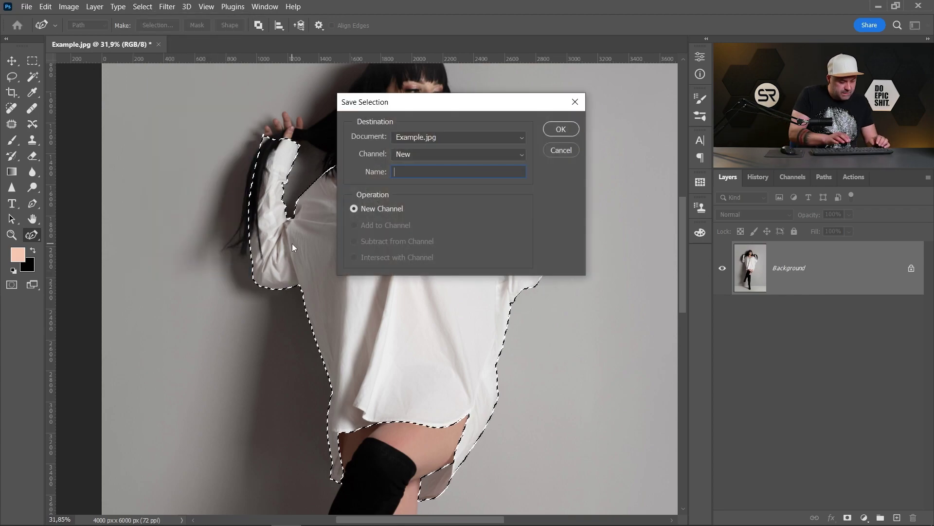
text(White Sh)
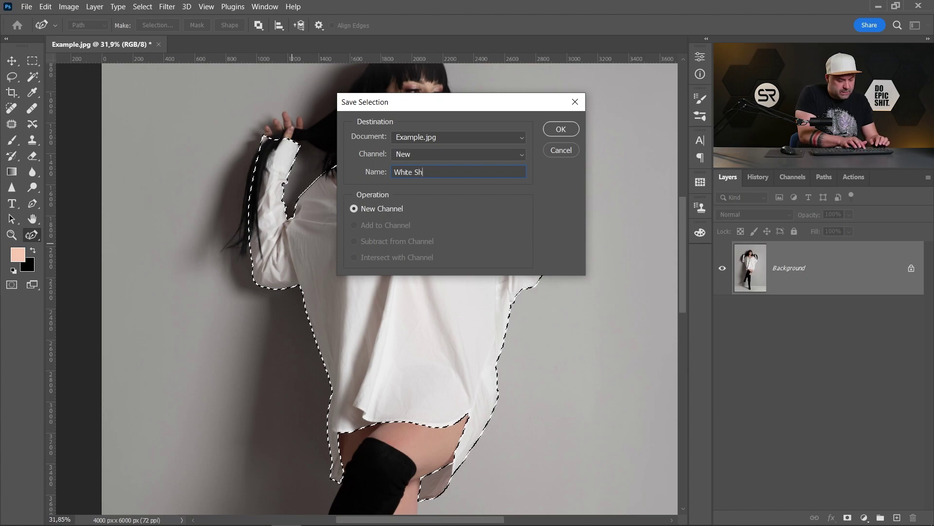
text(irt)
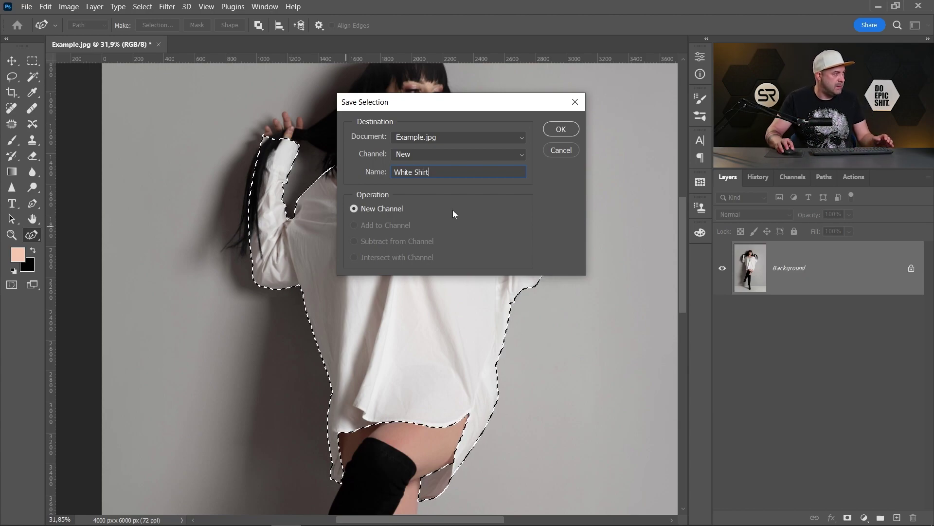
click(561, 130)
drag(459, 197, 442, 197)
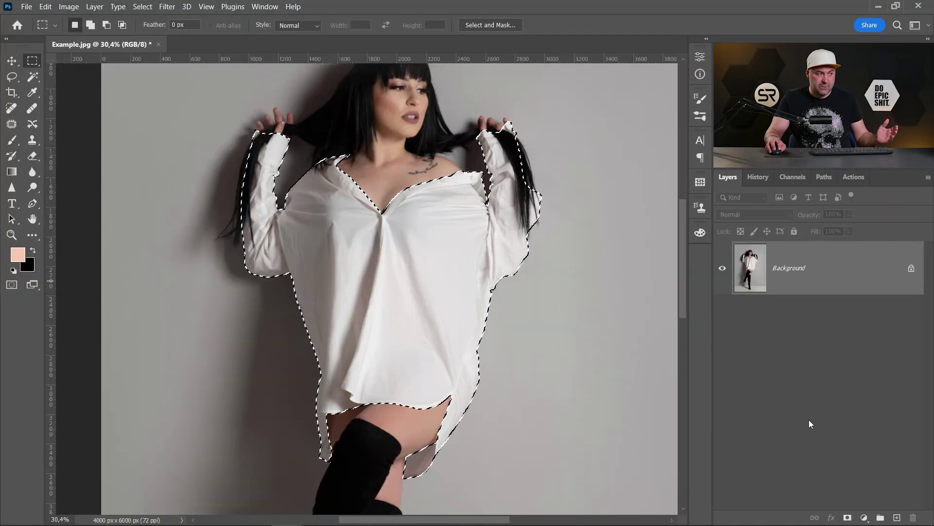
Step: Add a strong, saturated red Solid Color fill layer masked to the shirt
click(865, 517)
click(873, 304)
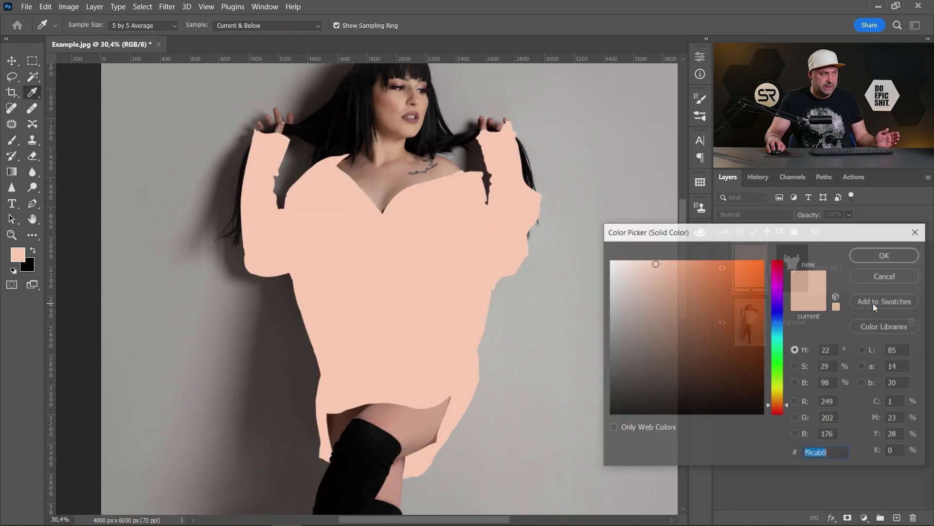
drag(777, 270, 781, 250)
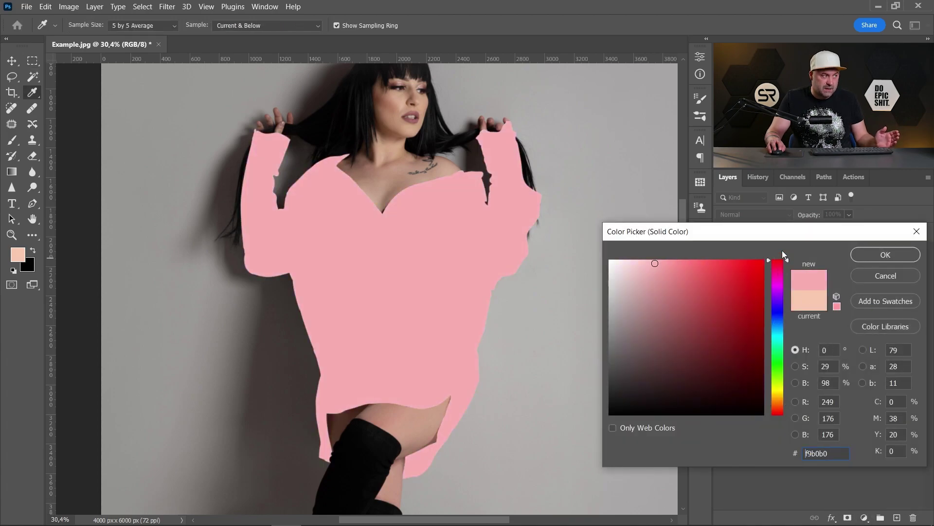
click(706, 260)
drag(711, 258, 721, 258)
click(885, 254)
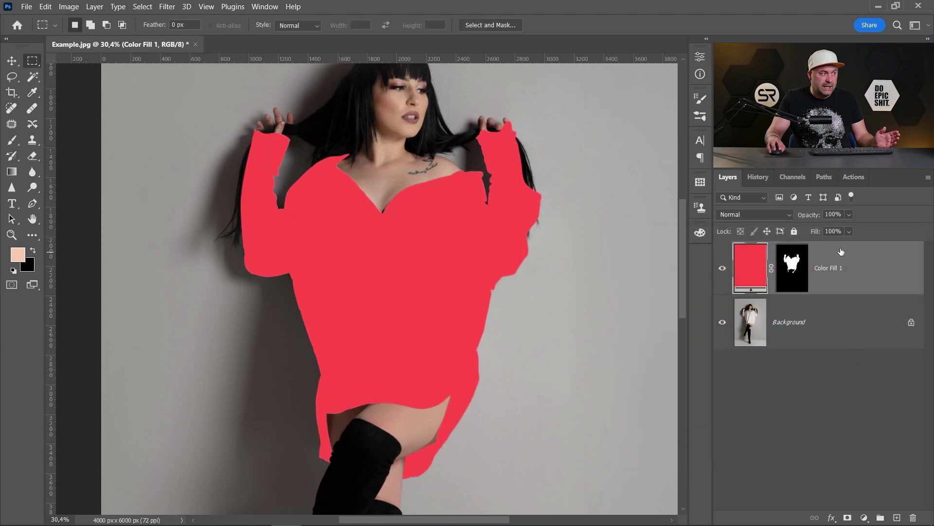
Step: Set the red fill's blend mode to Multiply and create a new group
click(750, 214)
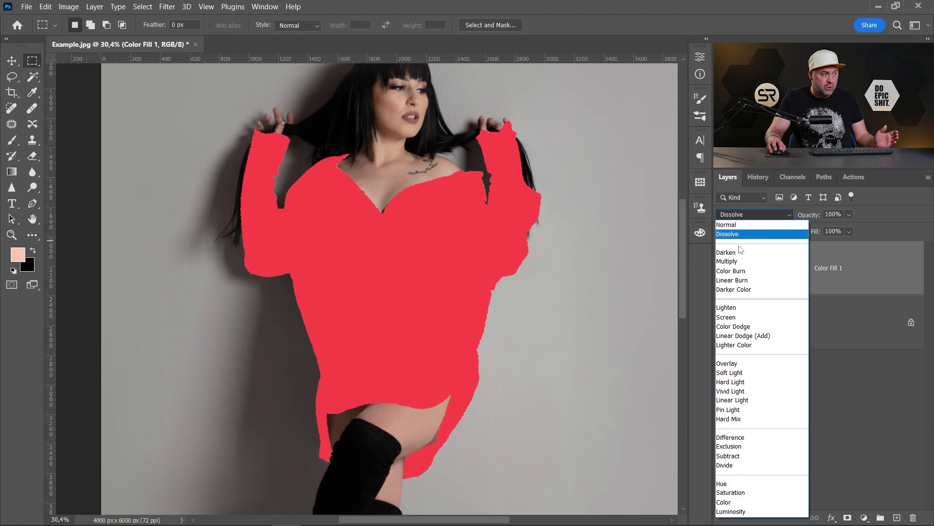
click(737, 251)
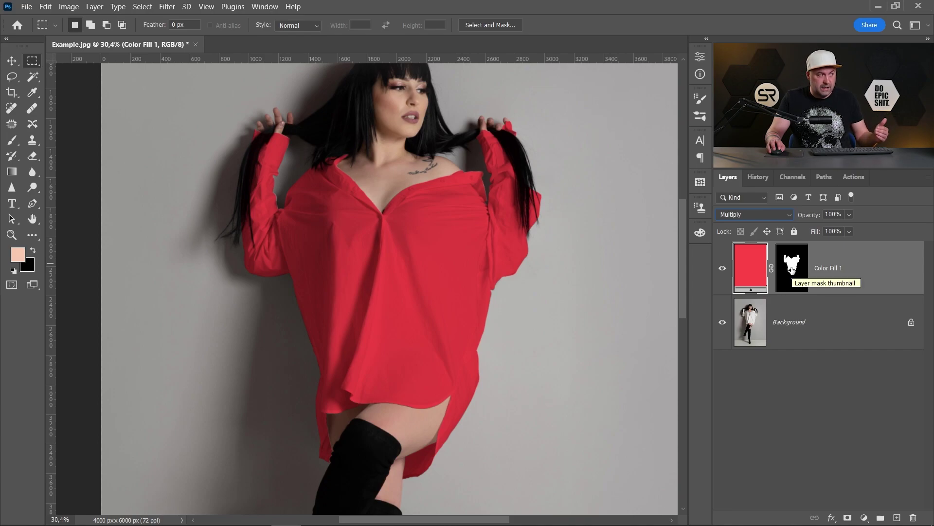
click(880, 517)
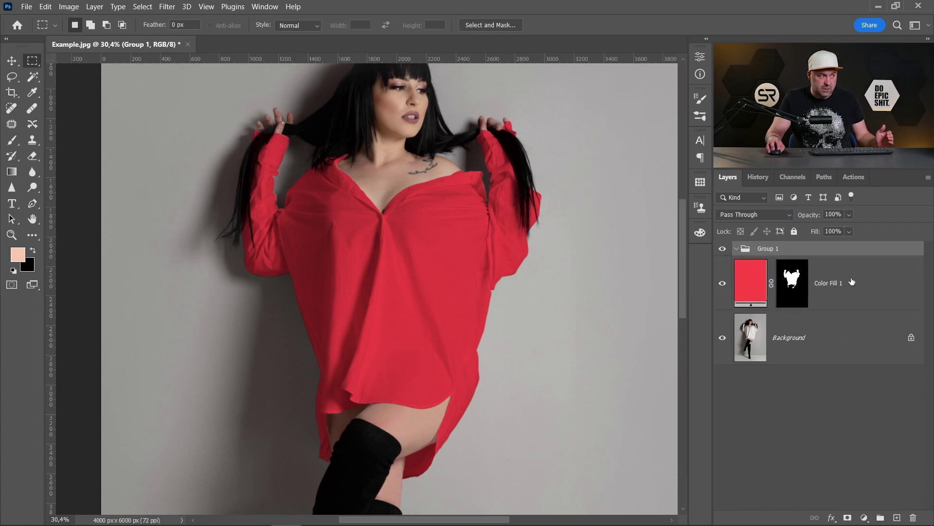
Step: Move Color Fill 1 into Group 1 and transfer its shirt mask onto the Group 1 folder
drag(856, 279, 857, 252)
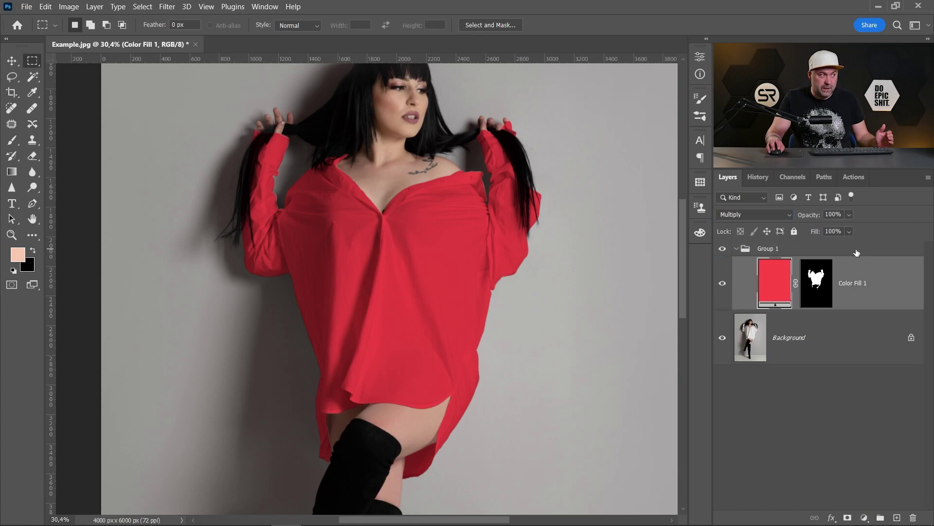
drag(821, 287, 803, 251)
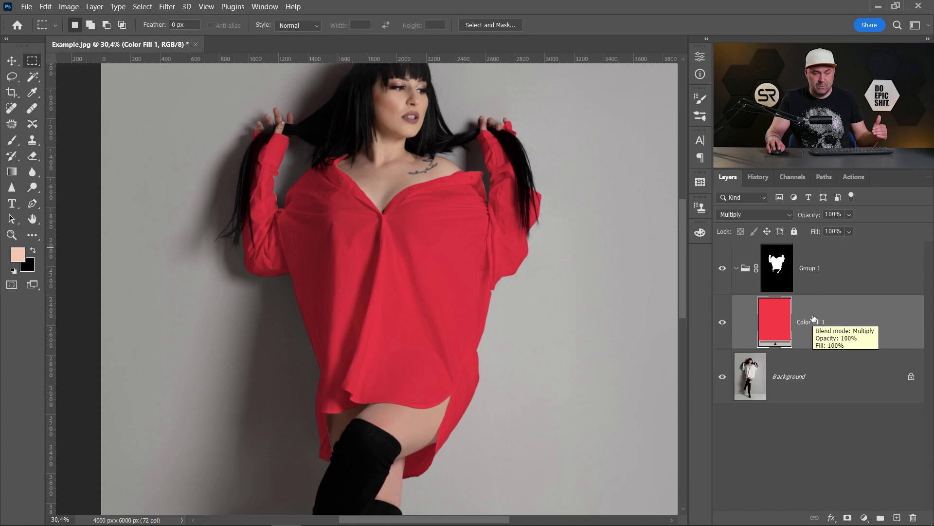
click(864, 518)
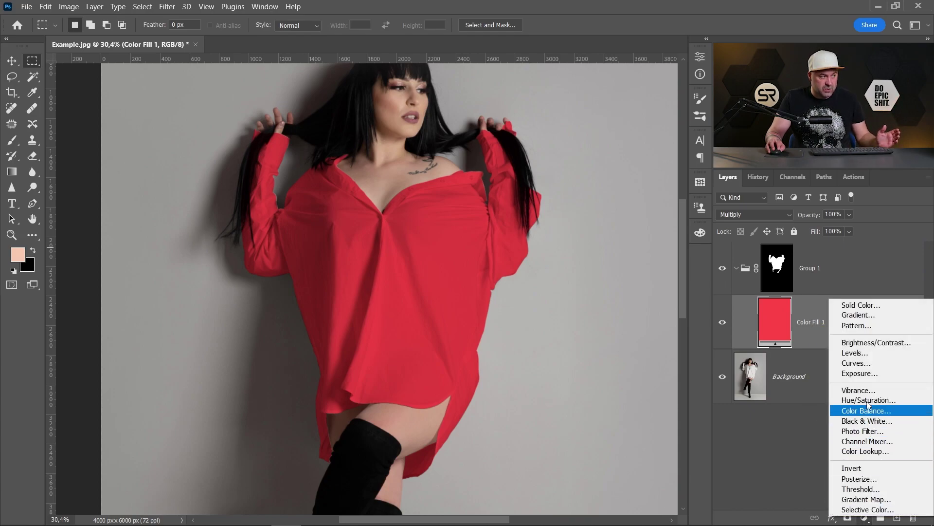
Step: Add Curves 1 in Group 1 with a lowered shadow point and raised highlight point
click(869, 365)
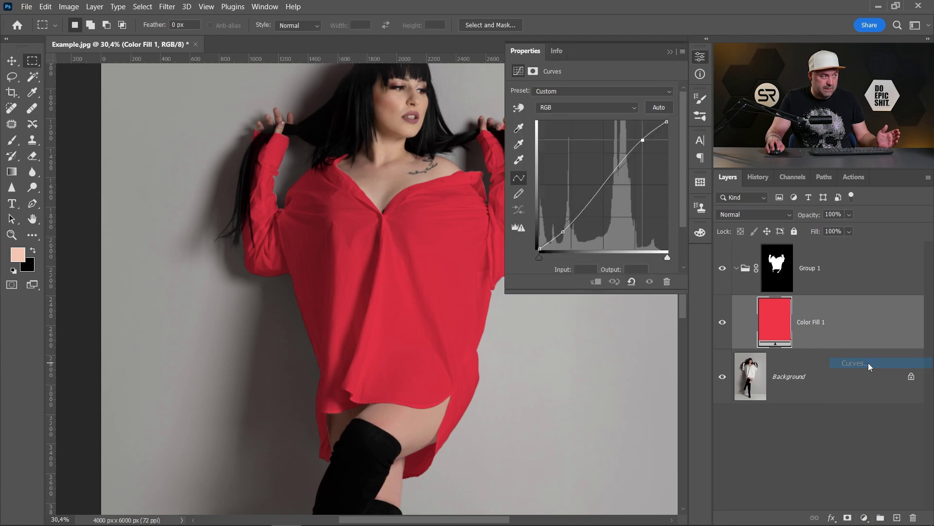
click(562, 231)
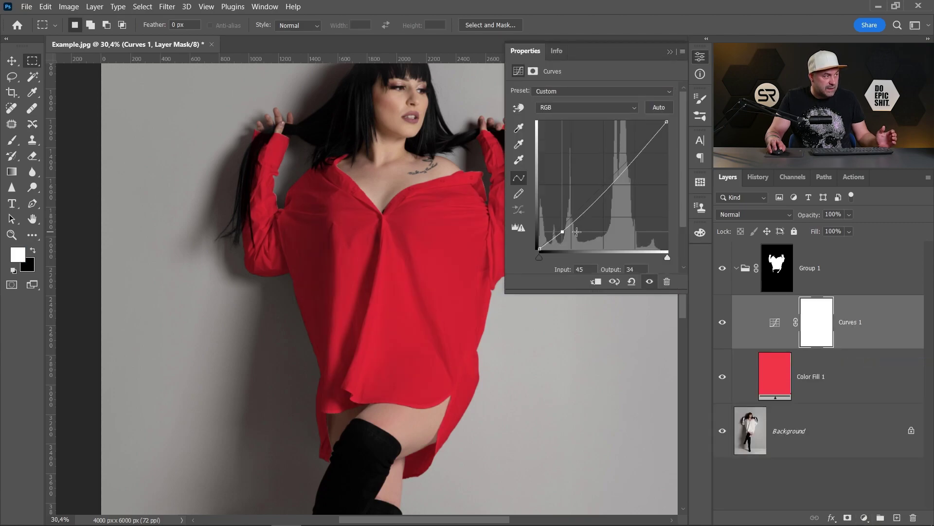
click(650, 132)
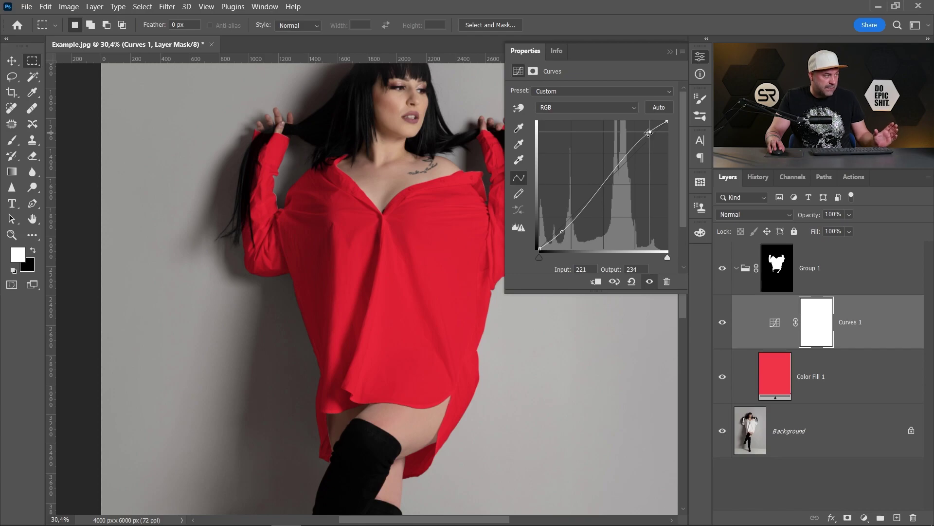
click(696, 75)
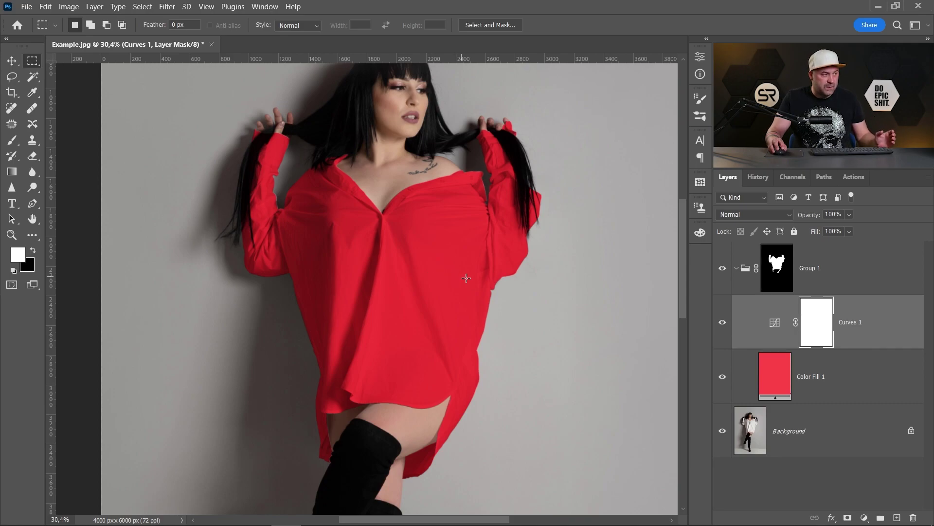
Step: Add Curves 2 and drag its top-right point left to brighten the shirt heavily
click(863, 518)
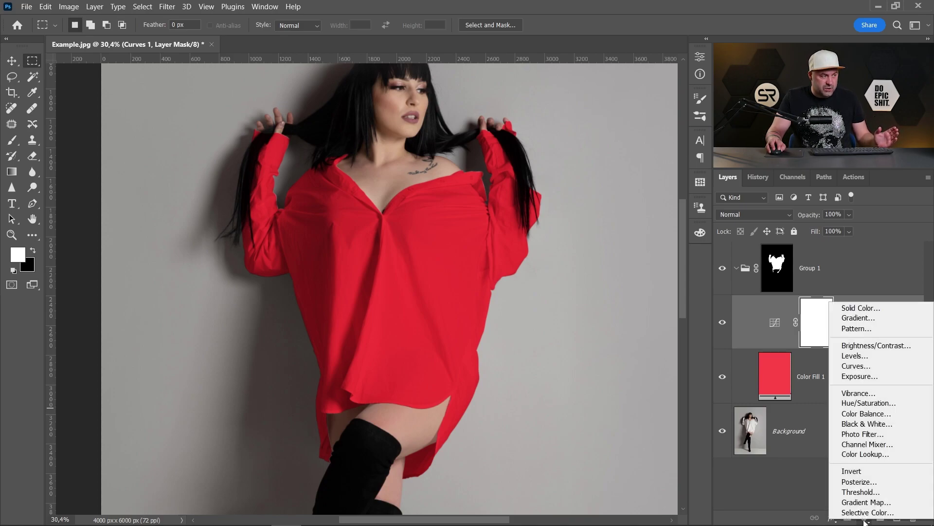
click(861, 366)
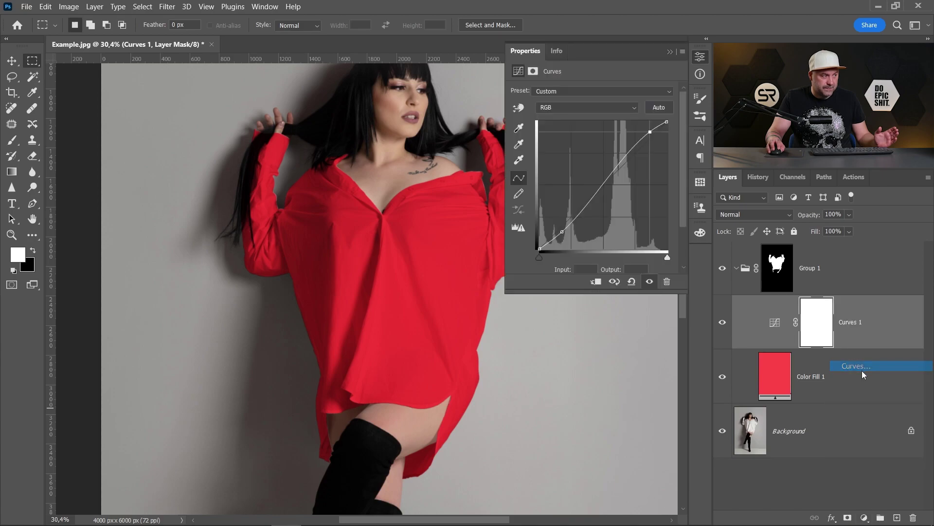
drag(666, 122, 564, 118)
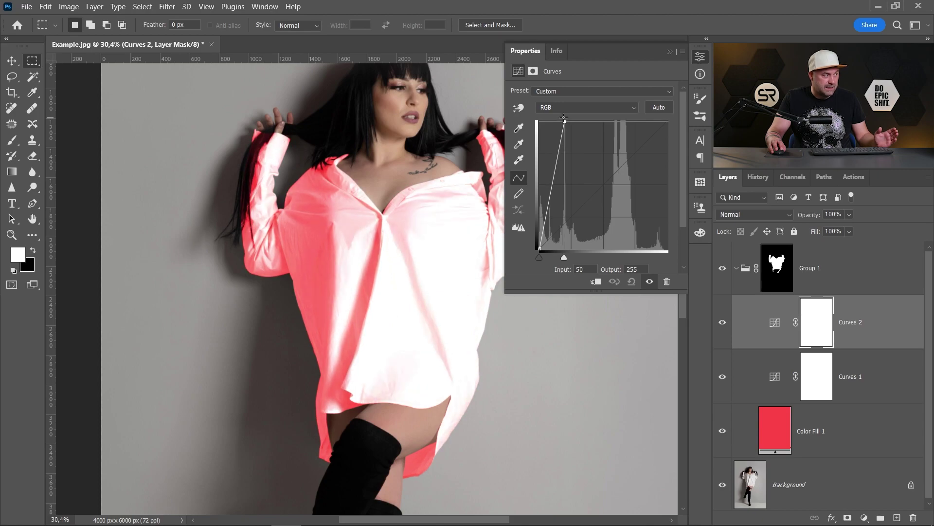
click(698, 58)
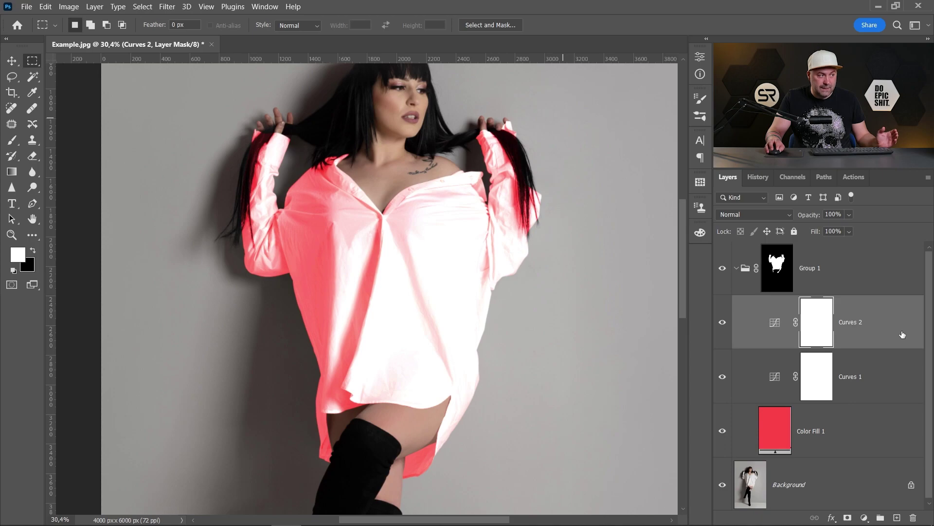
double_click(916, 323)
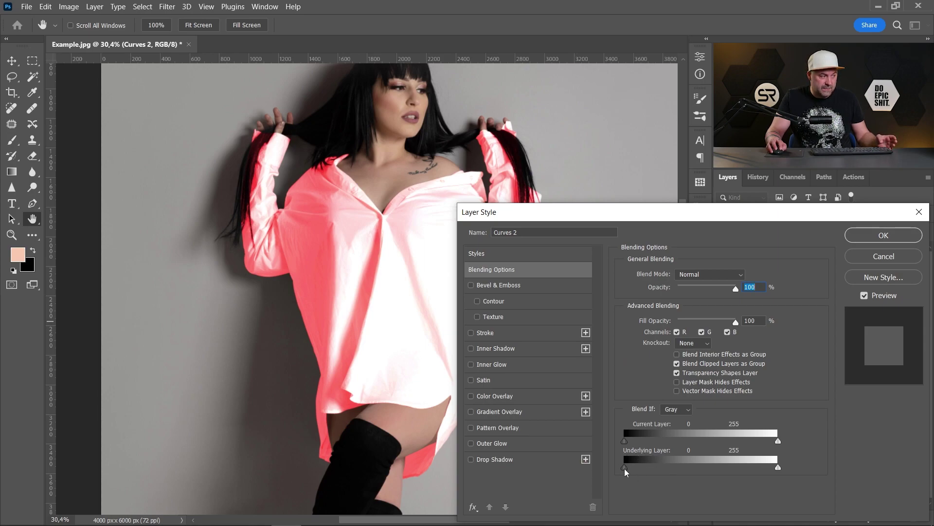
Step: Split Curves 2's Underlying Layer Blend If slider to about 94/212–255 and apply it
drag(629, 472, 690, 473)
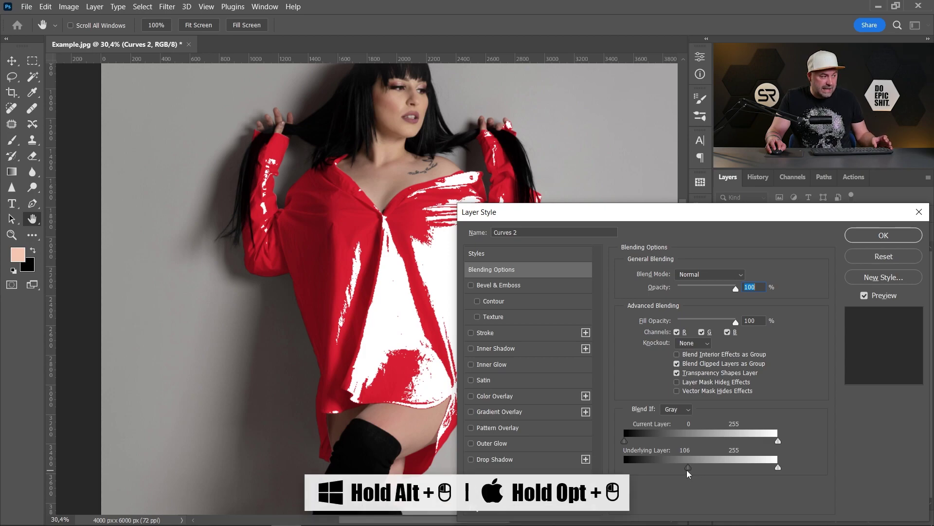
drag(688, 468, 711, 473)
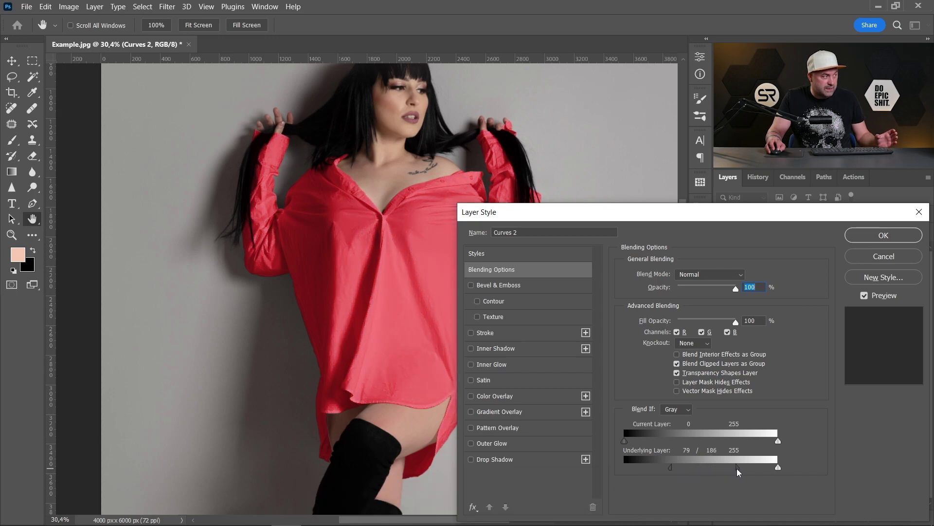
drag(746, 470, 743, 468)
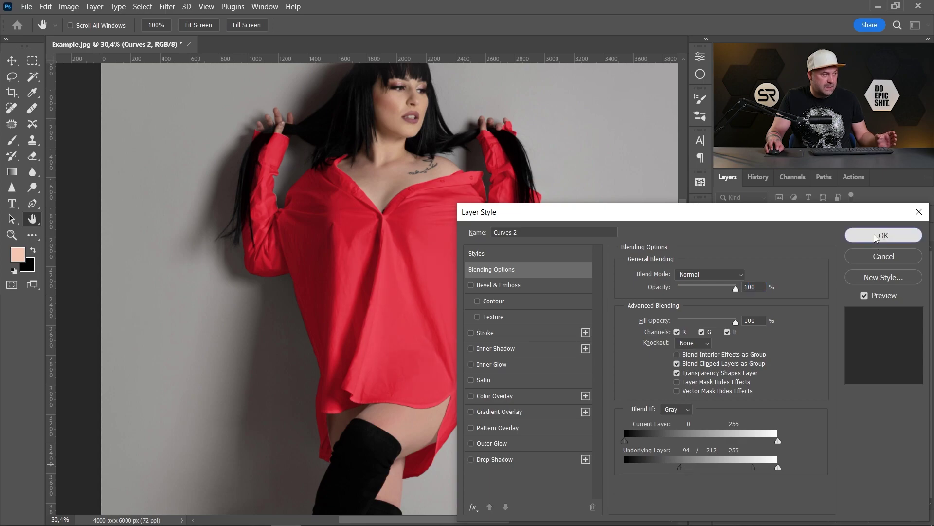
click(883, 235)
click(722, 324)
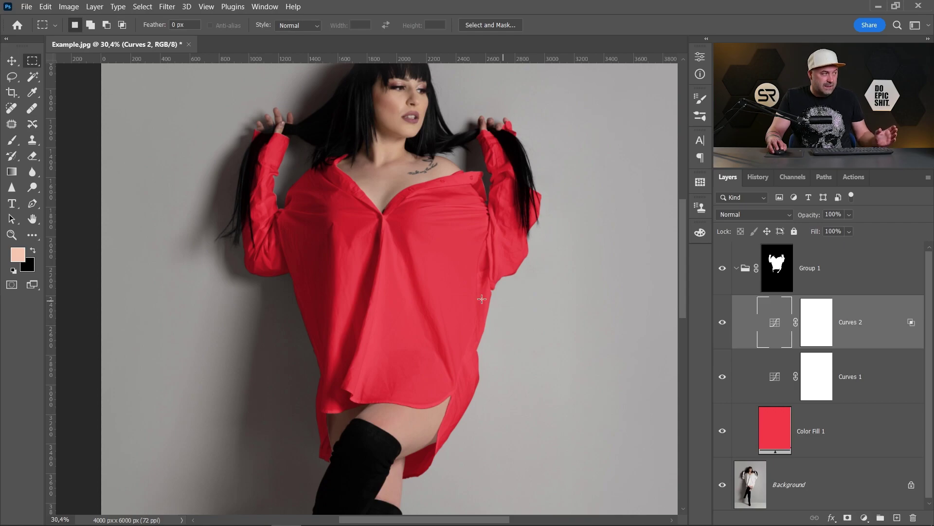
Step: Change Color Fill 1 to a violet-blue shade so the shirt turns blue
double_click(774, 428)
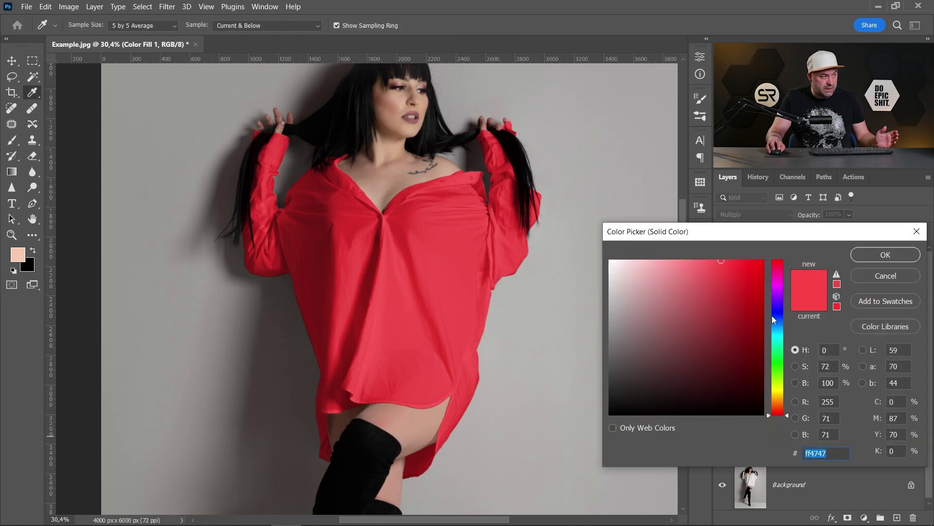
drag(774, 319, 777, 310)
click(701, 261)
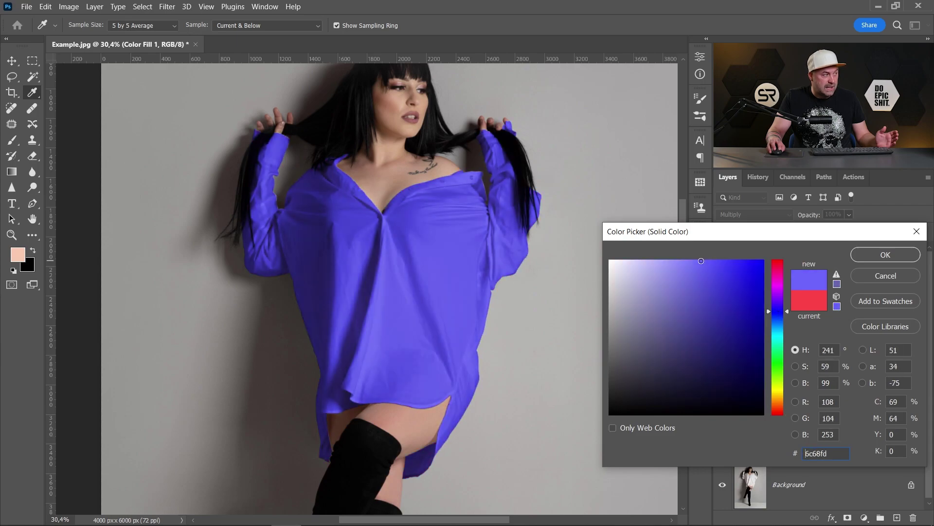
click(702, 260)
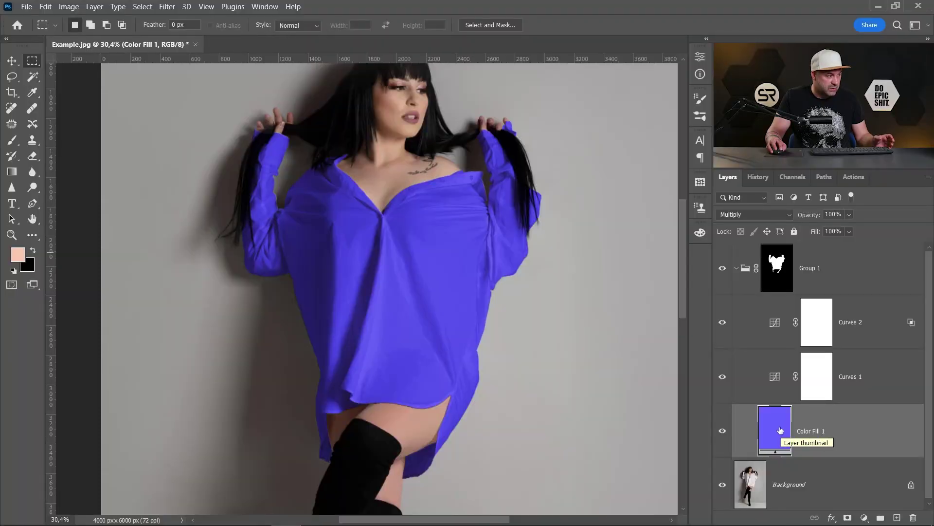
Step: Set Color Fill 1 to dark charcoal grey 373737
double_click(780, 430)
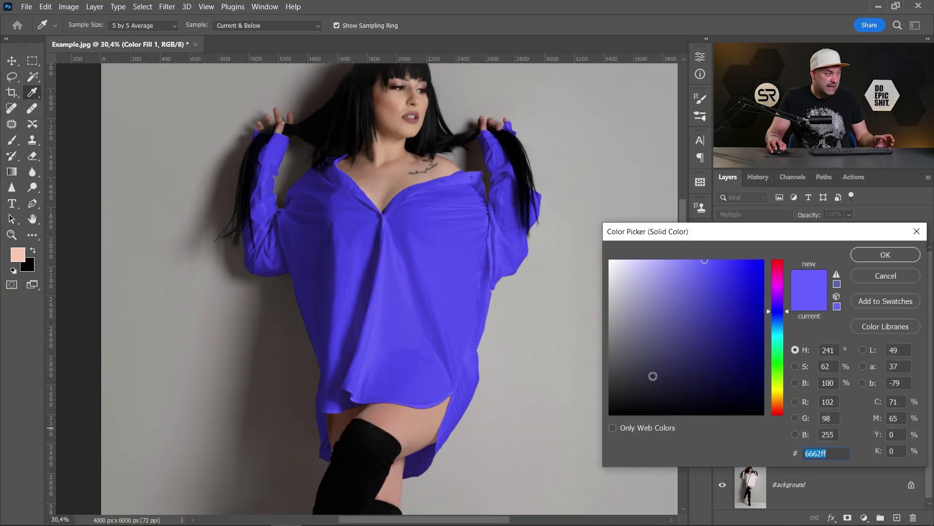
drag(651, 374, 599, 422)
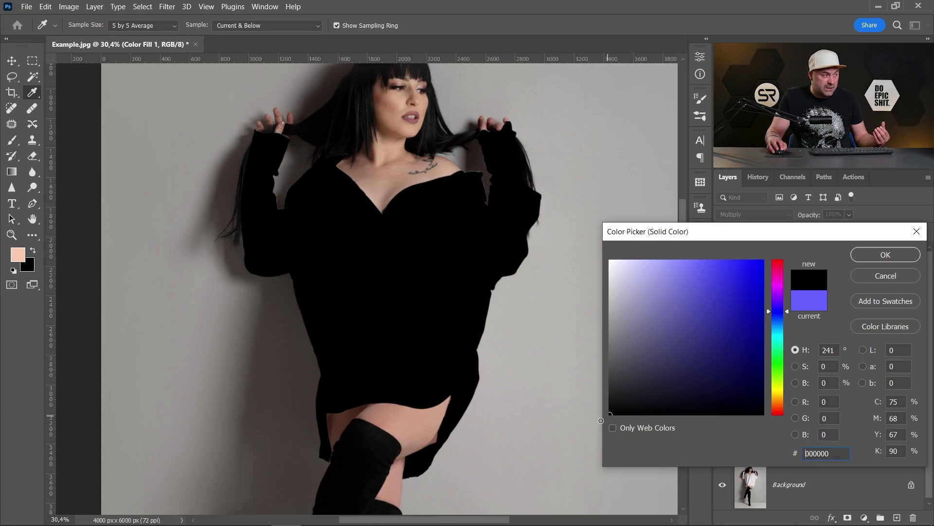
drag(601, 414, 599, 384)
drag(597, 385, 598, 381)
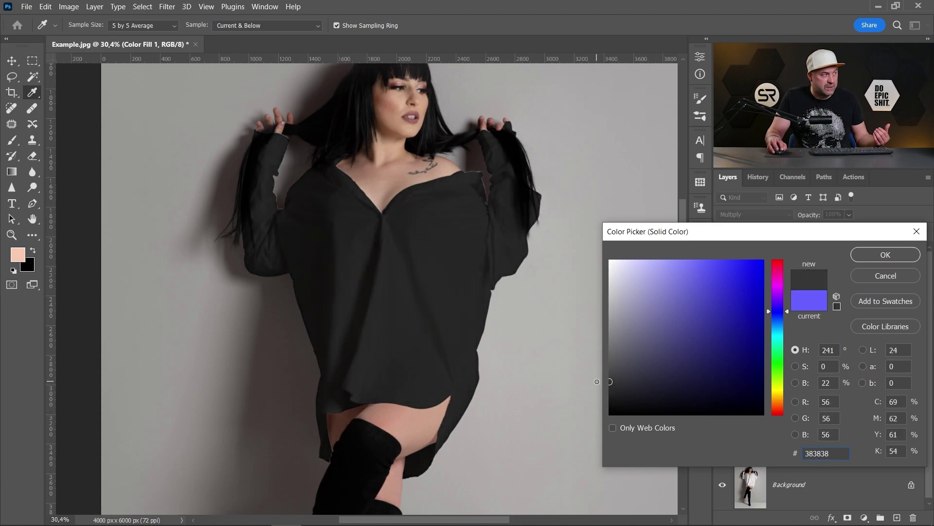
click(882, 255)
Step: Zoom into the collar and select Group 1's layer mask
key(m)
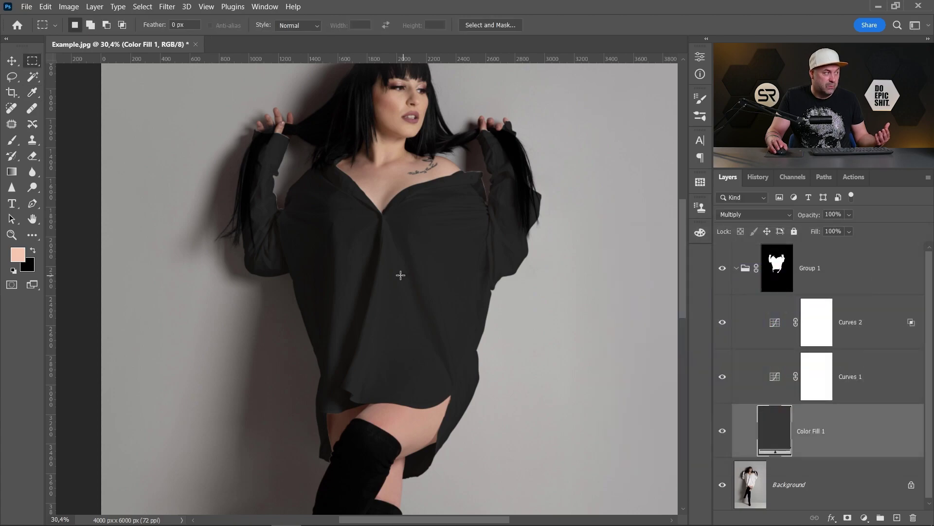
scroll(400, 271, up, 3)
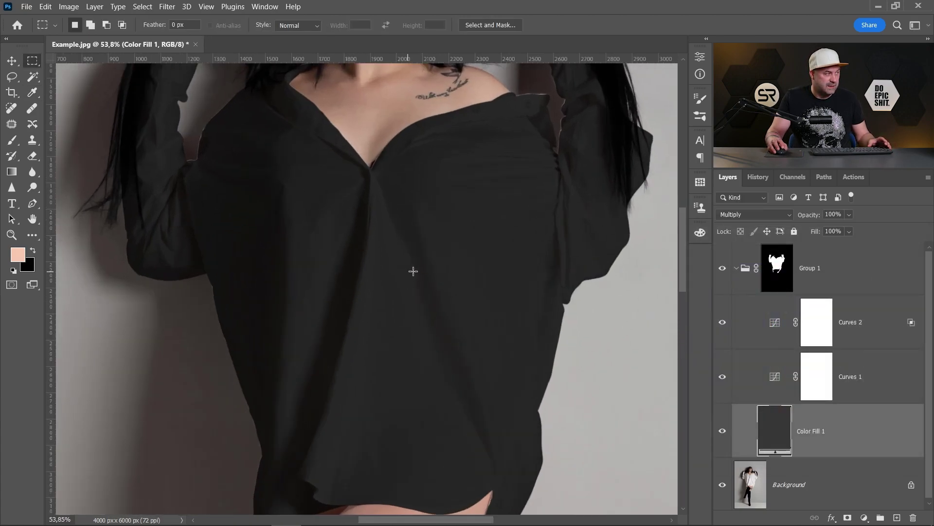
scroll(469, 252, up, 3)
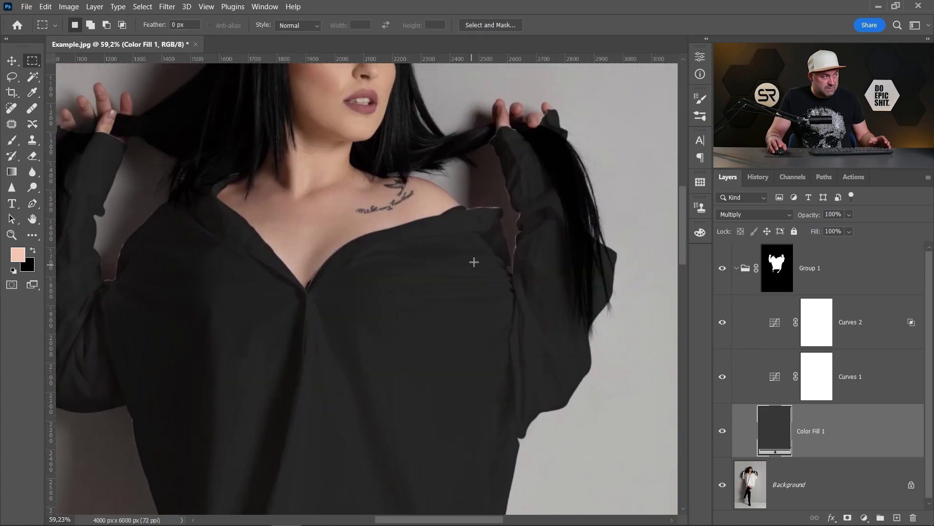
scroll(491, 234, up, 4)
scroll(495, 228, up, 4)
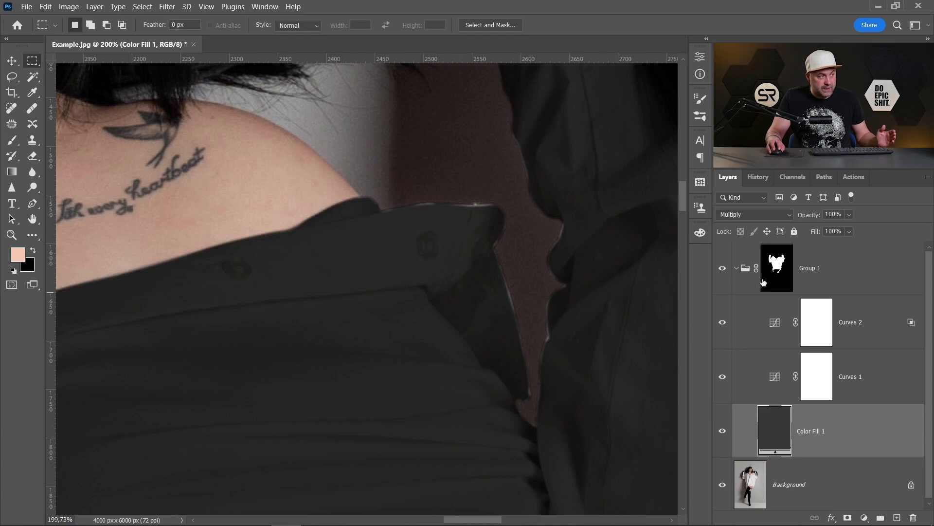
click(780, 266)
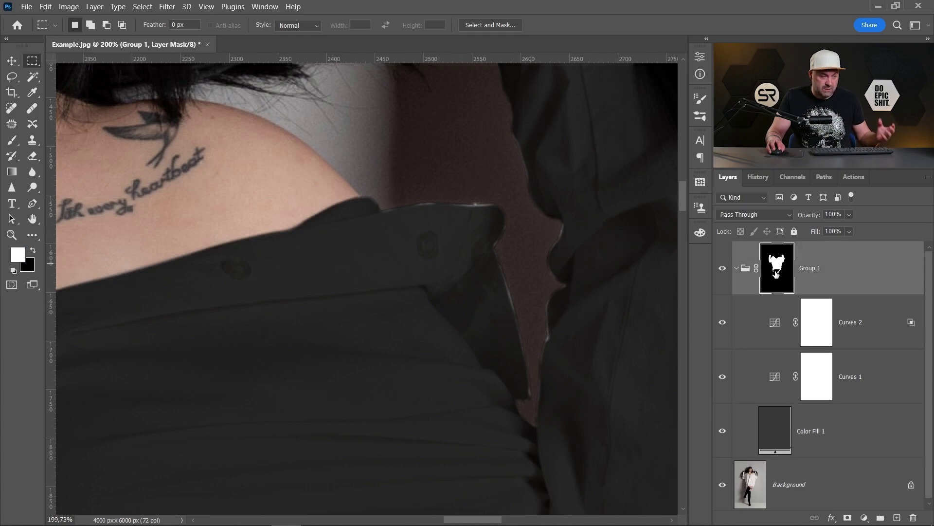
Step: Brush out the pale fringe along the collar on the mask, then zoom back out
scroll(547, 283, up, 2)
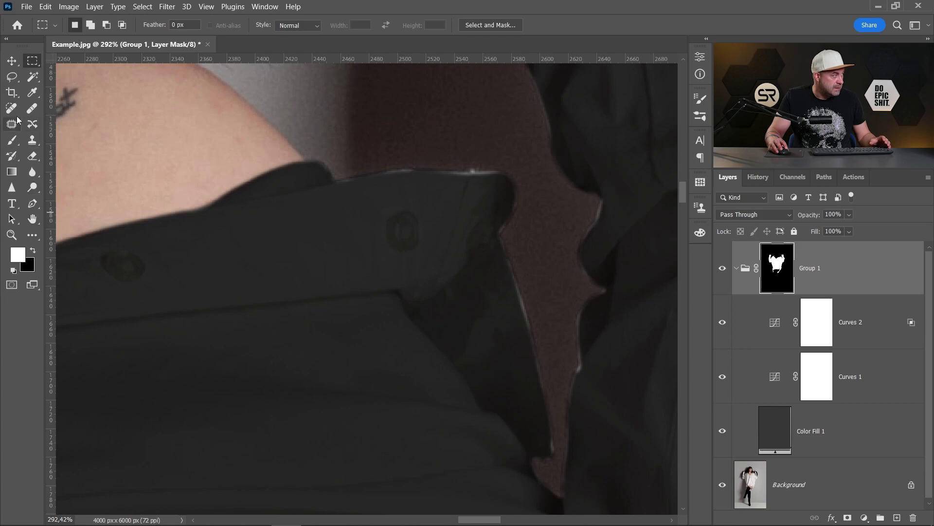
click(12, 142)
scroll(475, 173, up, 2)
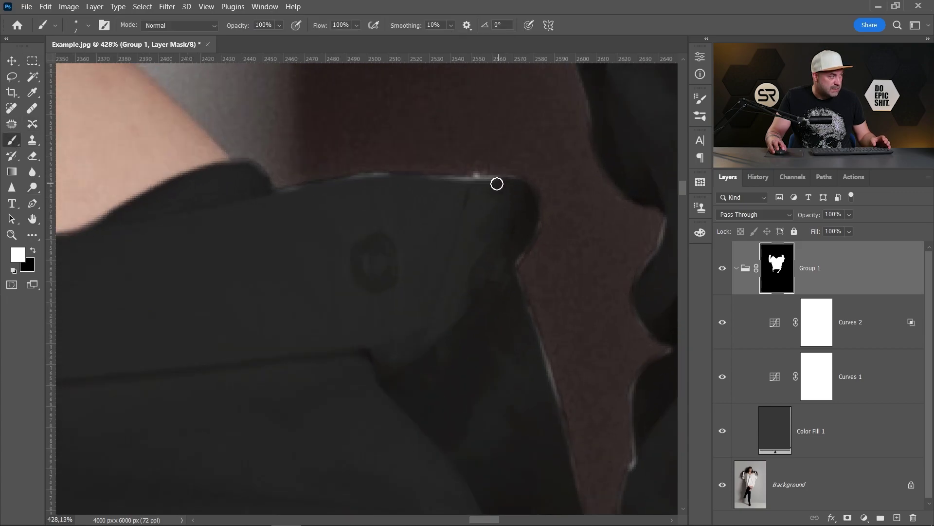
mouse_move(480, 181)
mouse_down()
mouse_move(370, 178)
mouse_move(276, 195)
mouse_up()
scroll(448, 244, down, 2)
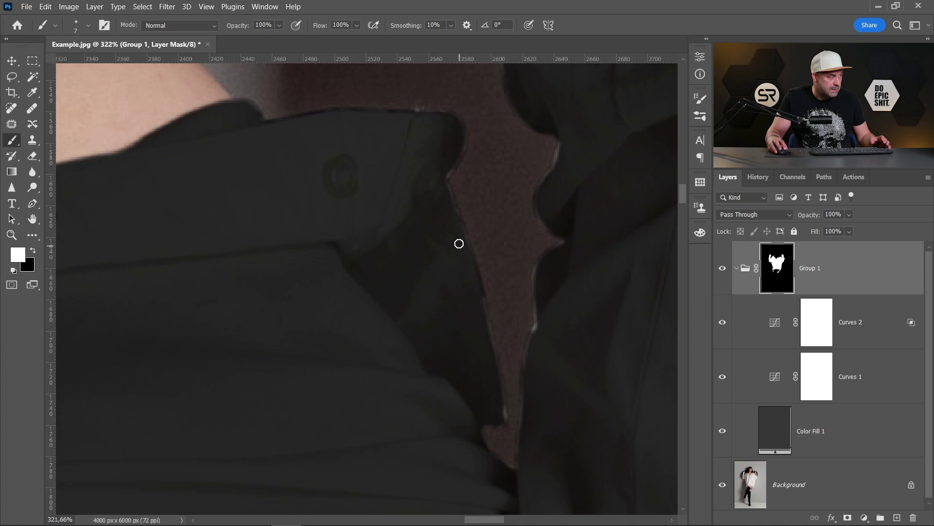
scroll(465, 245, down, 1)
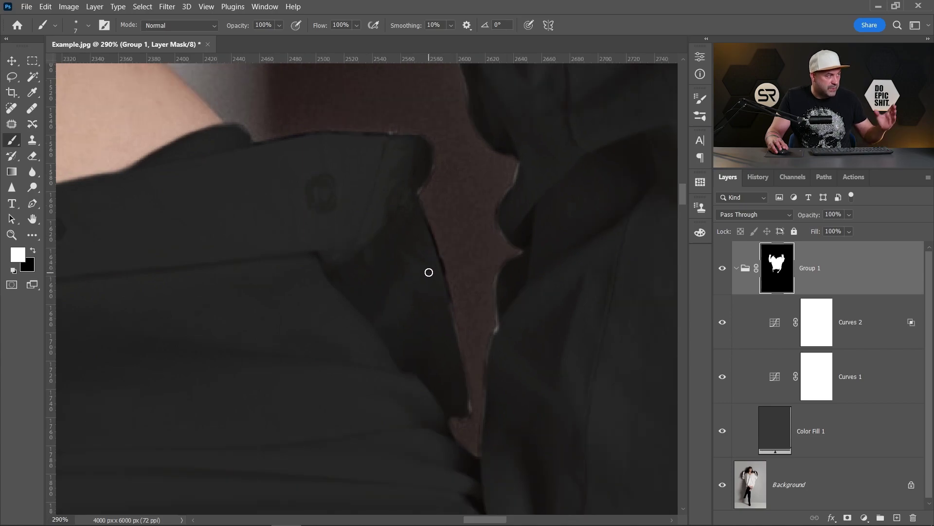
scroll(429, 272, down, 20)
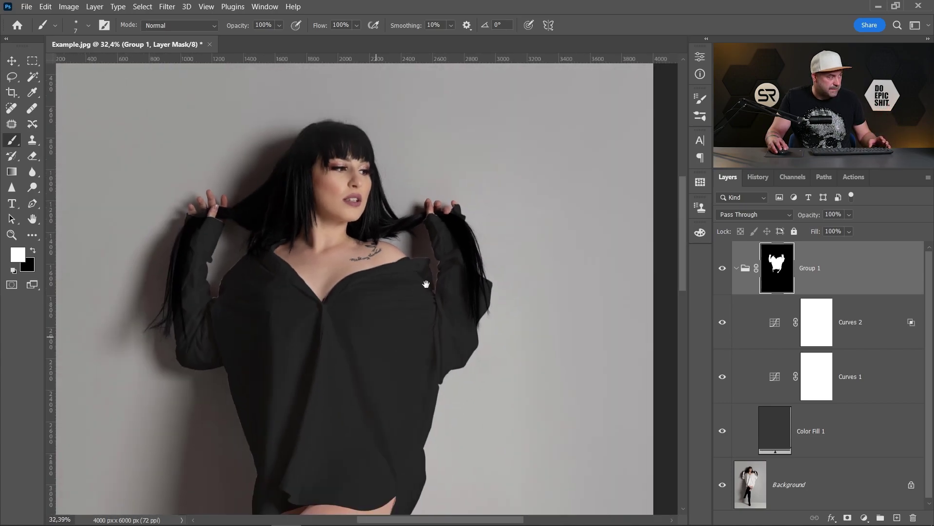
scroll(426, 284, down, 3)
scroll(448, 250, down, 2)
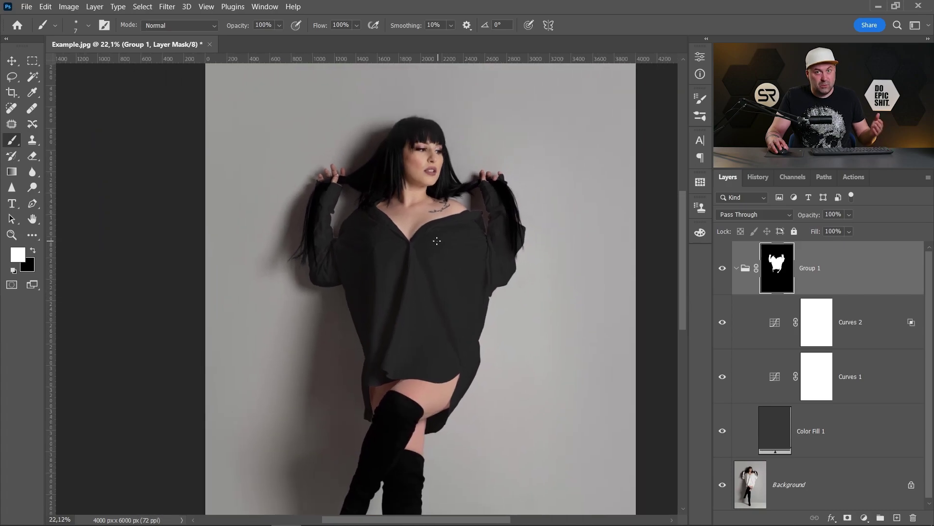
drag(413, 242, 401, 231)
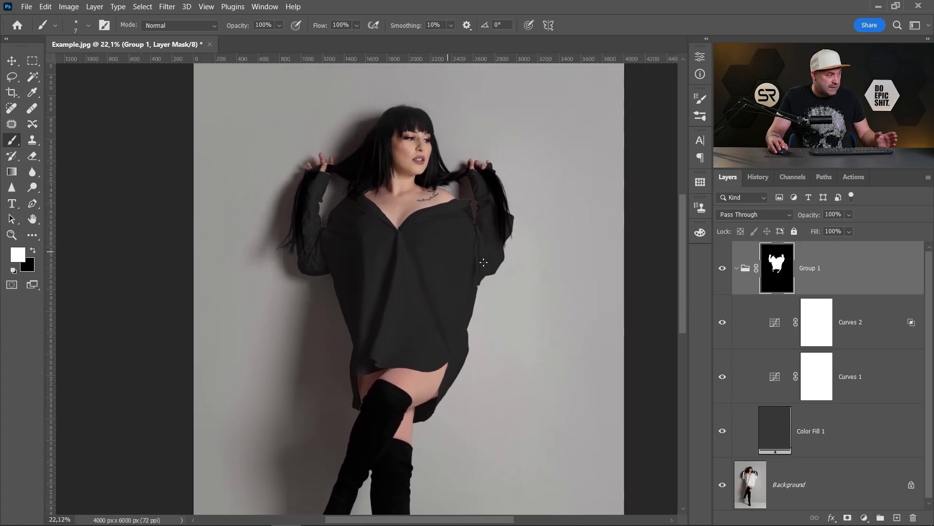
Step: Preview red and dark grey on Color Fill 1, then settle on violet-blue 6060fe
double_click(772, 434)
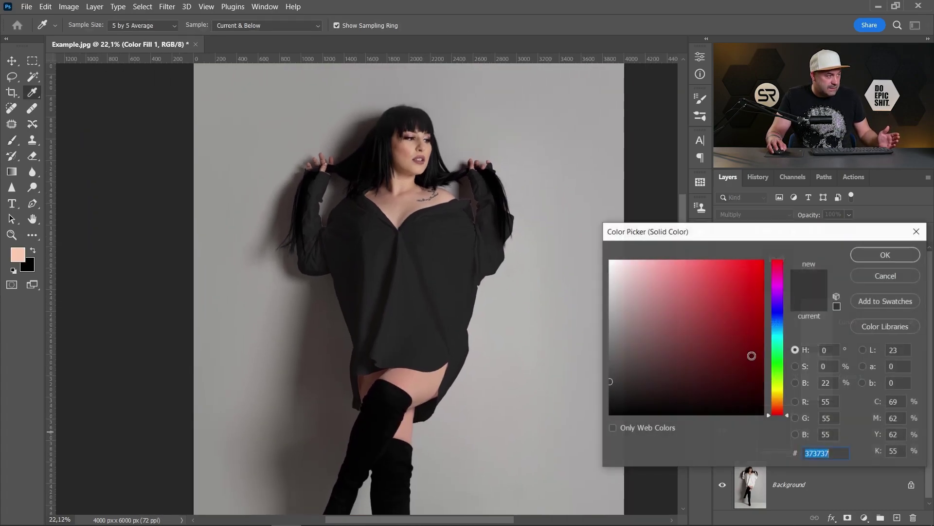
click(716, 258)
mouse_move(717, 258)
mouse_down()
mouse_move(709, 261)
mouse_move(726, 260)
mouse_move(608, 361)
mouse_move(607, 379)
mouse_up()
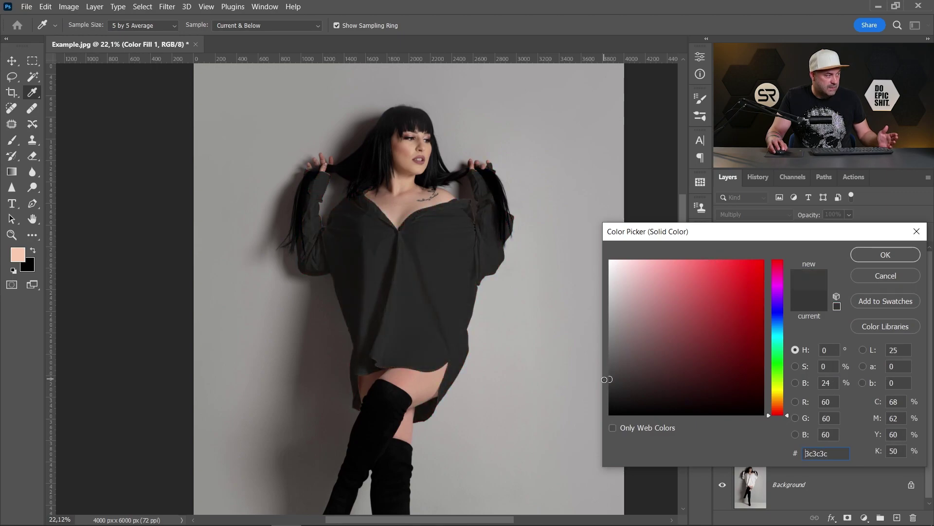
click(778, 311)
click(712, 263)
click(705, 260)
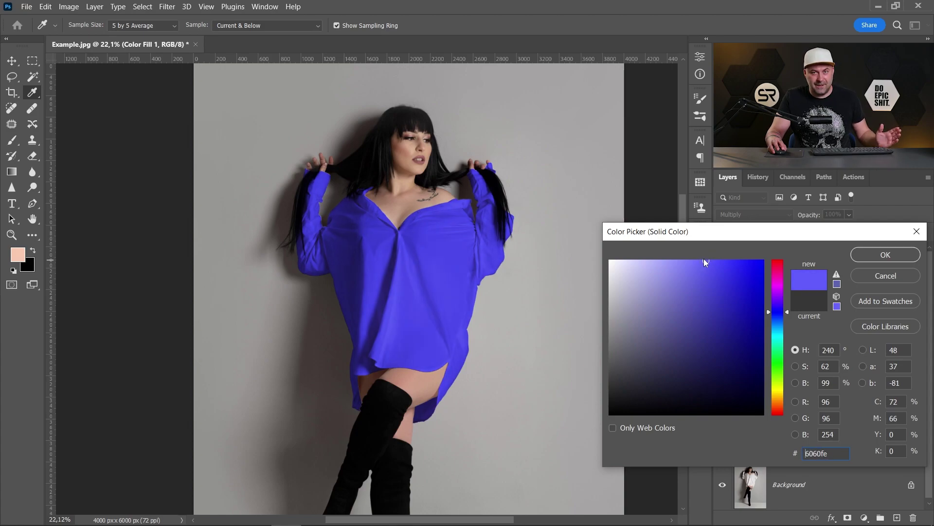
click(876, 254)
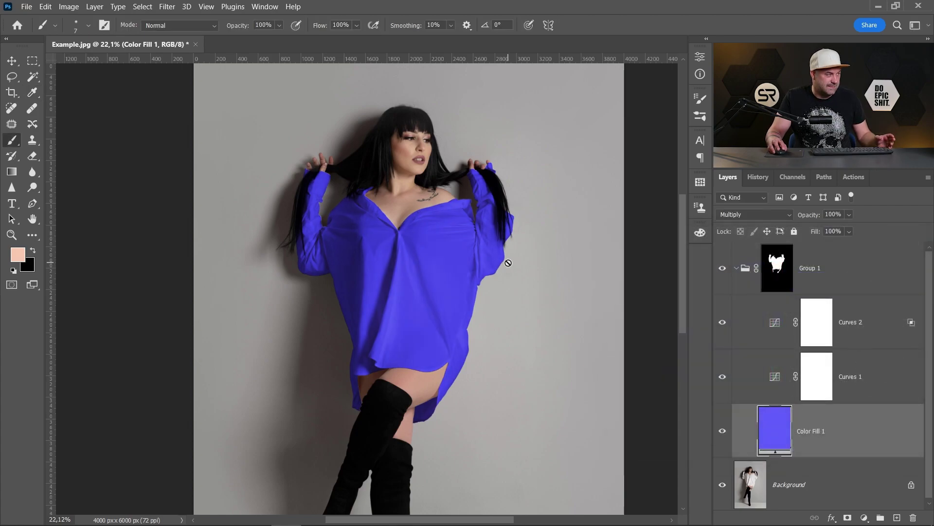